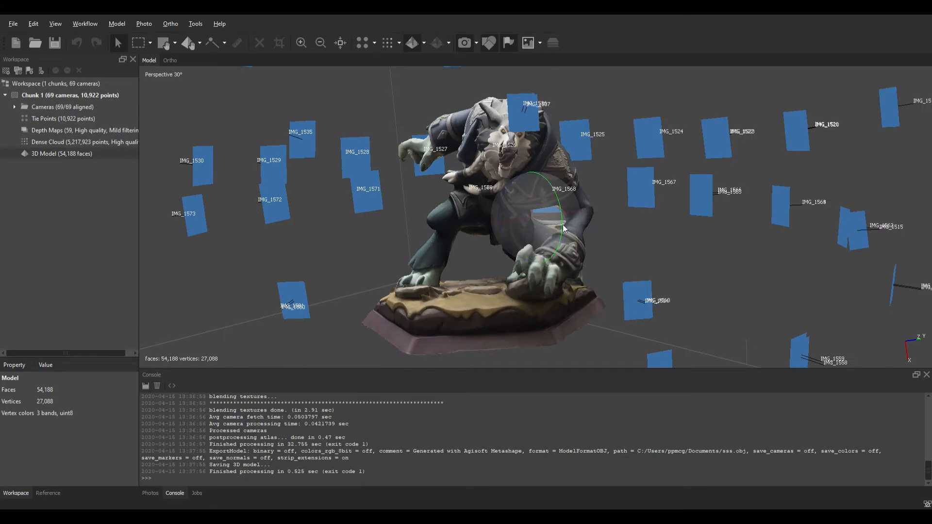
# Export the 3D model of the scanned figurine as sss.obj, with its texture exported as JPEG
pyautogui.moveTo(562, 205); pyautogui.dragTo(540, 217)
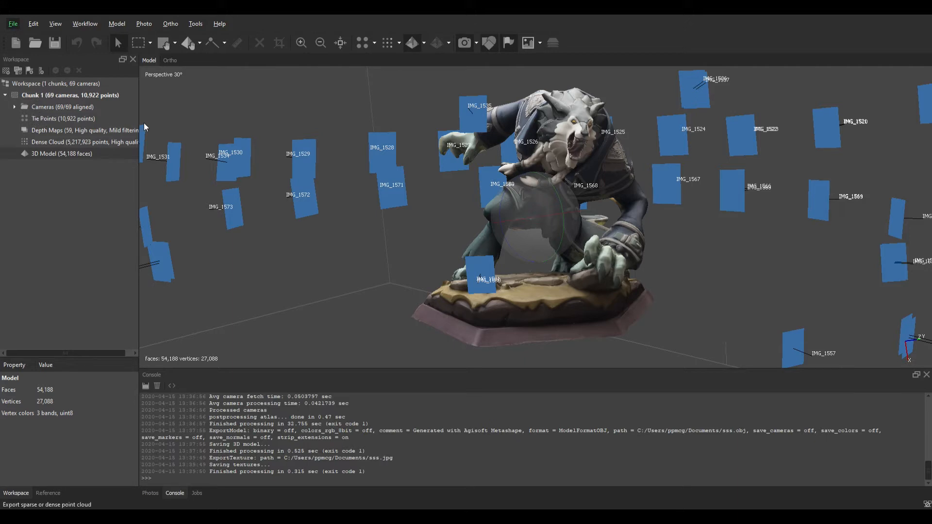
pyautogui.click(164, 135)
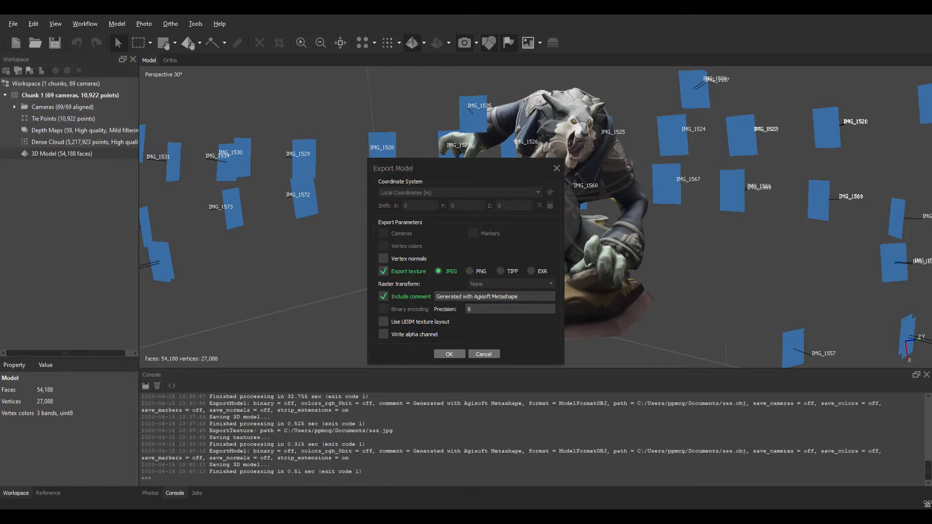
pyautogui.press('Escape')
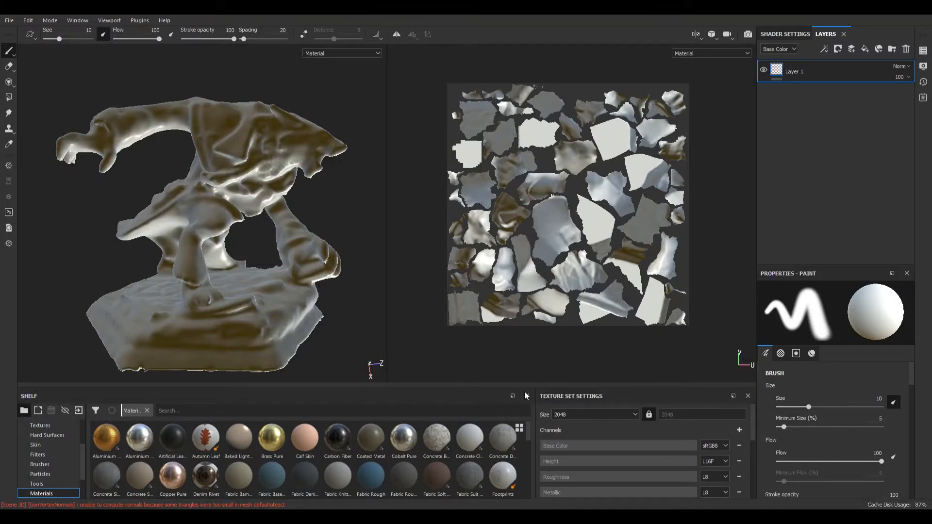
# Switch to Substance Painter and create a new project from the figurine mesh, framing both the model and its UV layout
pyautogui.hotkey('ctrl', 'n')
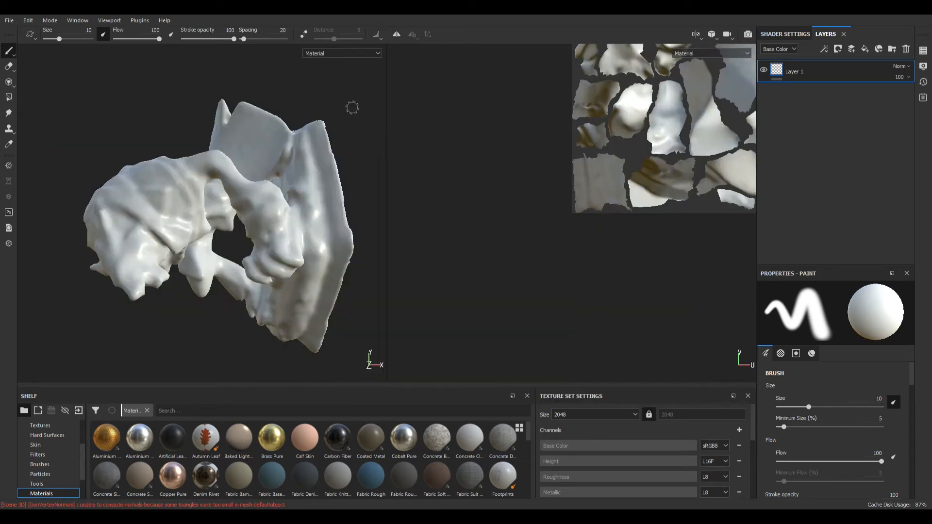
pyautogui.keyDown('alt'); pyautogui.moveTo(337, 92); pyautogui.dragTo(404, 97); pyautogui.keyUp('alt')
pyautogui.keyDown('alt'); pyautogui.moveTo(520, 170); pyautogui.dragTo(403, 281, button='middle'); pyautogui.keyUp('alt')
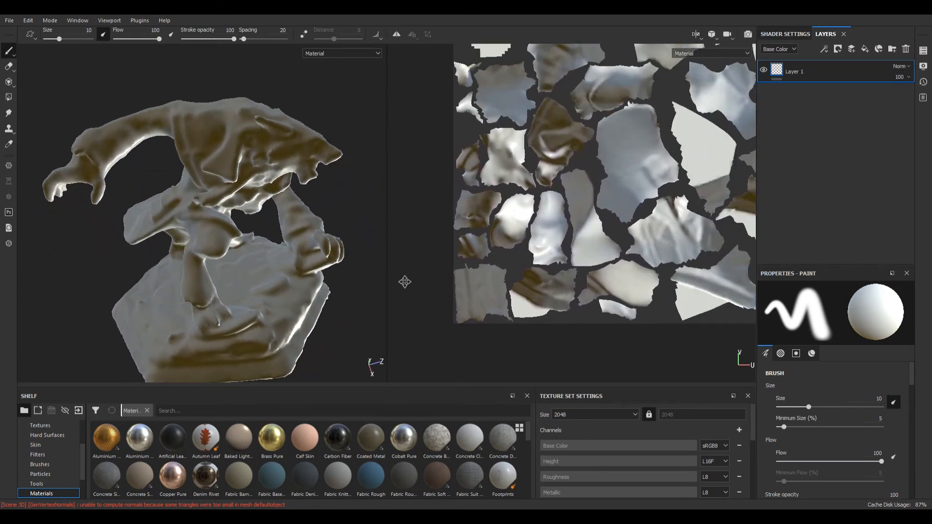
pyautogui.scroll(1, 570, 121)
pyautogui.scroll(-3, 571, 122)
pyautogui.keyDown('alt'); pyautogui.moveTo(571, 121); pyautogui.dragTo(516, 202, button='middle'); pyautogui.keyUp('alt')
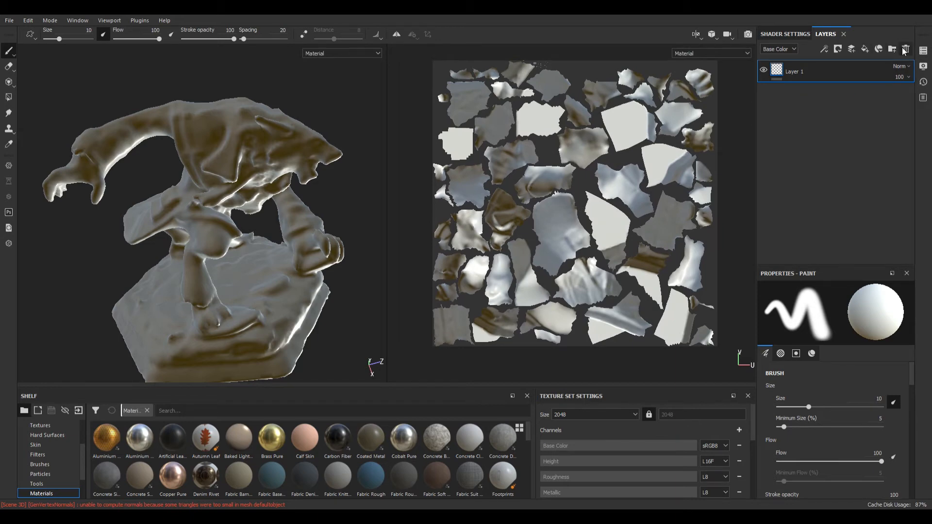
# Replace the default paint layer with a fill layer that has only the color channel enabled
pyautogui.click(905, 50)
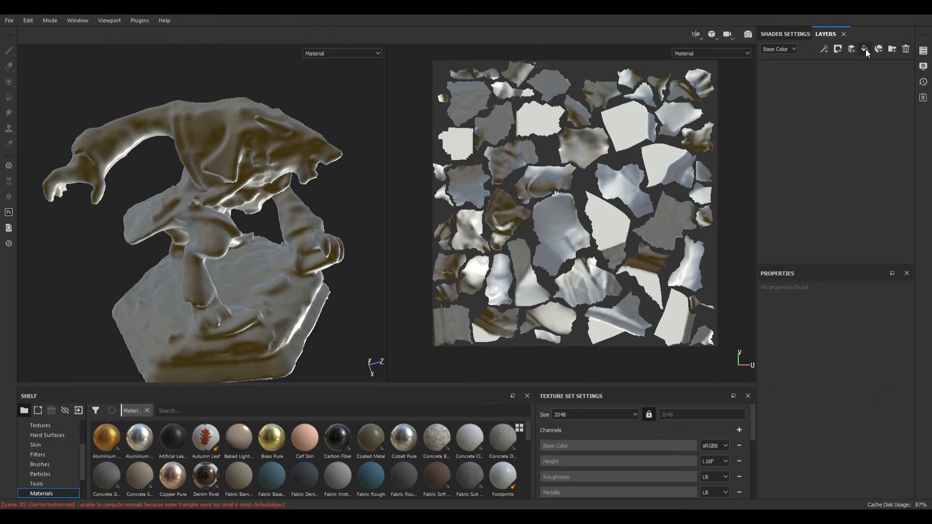
pyautogui.click(865, 49)
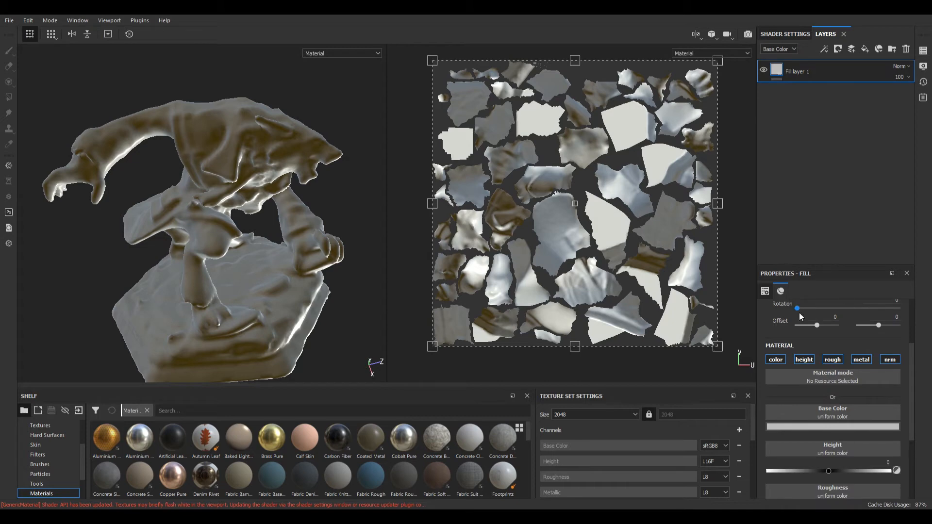
pyautogui.click(842, 359)
pyautogui.click(881, 360)
pyautogui.click(858, 360)
pyautogui.click(809, 359)
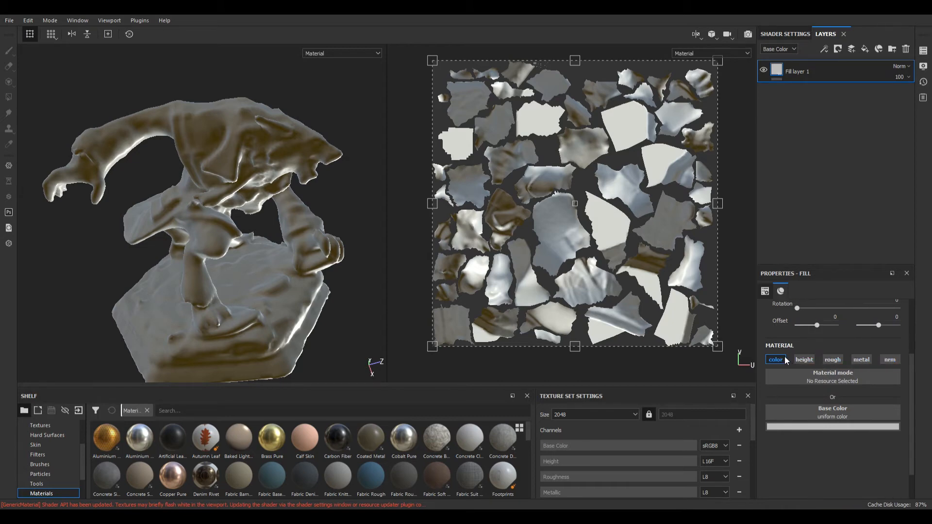
# Assign the LP_GM texture as the fill layer's base color and check it on the model
pyautogui.click(828, 412)
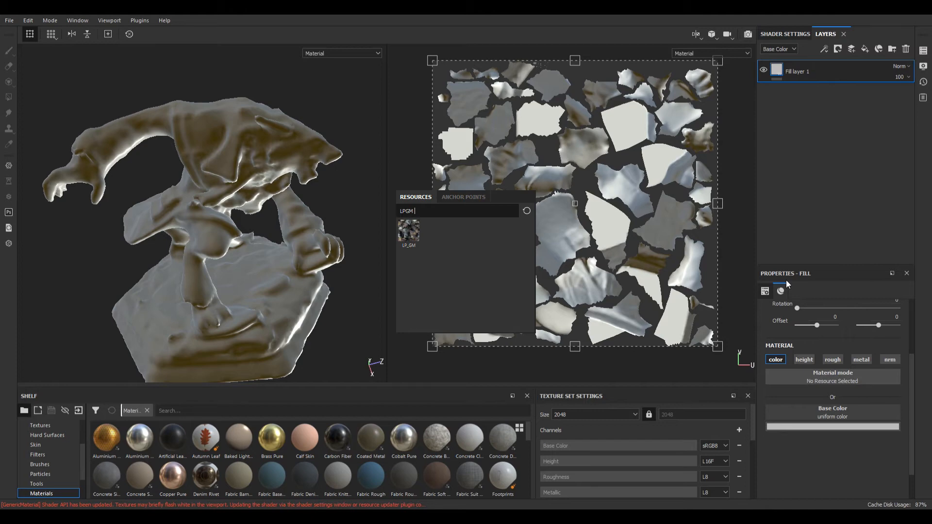
pyautogui.press('Return')
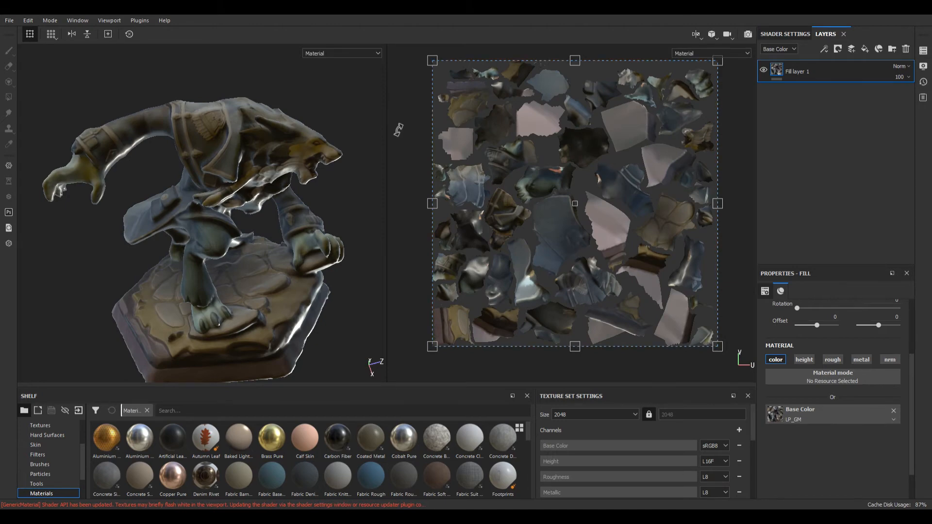
pyautogui.keyDown('alt'); pyautogui.moveTo(378, 107); pyautogui.dragTo(374, 158); pyautogui.keyUp('alt')
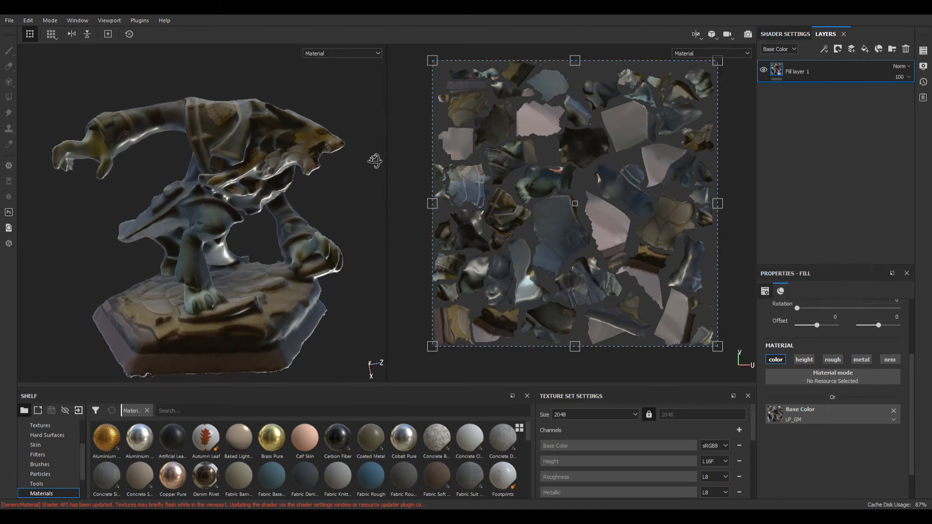
pyautogui.moveTo(357, 212)
pyautogui.keyDown('alt'); pyautogui.mouseDown()
pyautogui.moveTo(364, 202)
pyautogui.moveTo(356, 202)
pyautogui.mouseUp(); pyautogui.keyUp('alt')
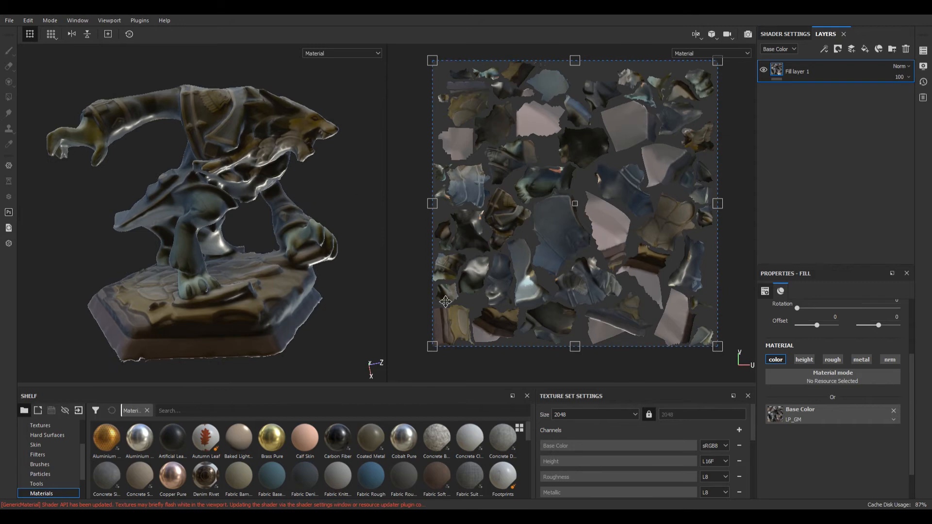
# Review the mesh map baking settings, including the output size and high definition mesh, and leave them without baking
pyautogui.scroll(-3, 708, 426)
pyautogui.scroll(-2, 707, 424)
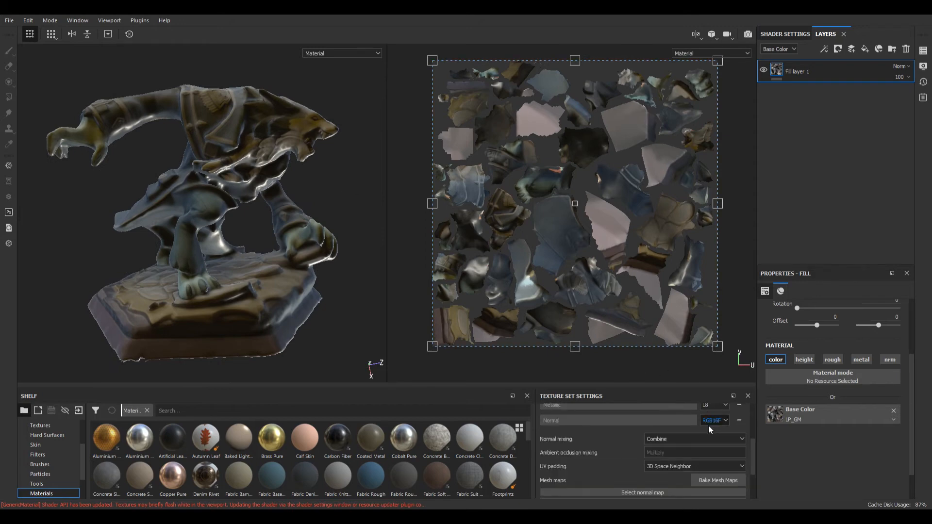
pyautogui.scroll(-2, 709, 425)
pyautogui.click(723, 451)
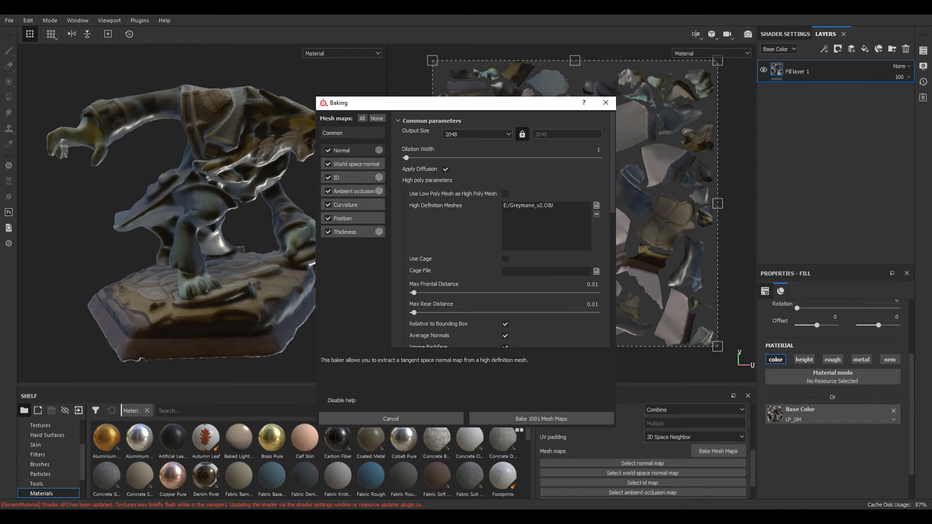
pyautogui.press('Escape')
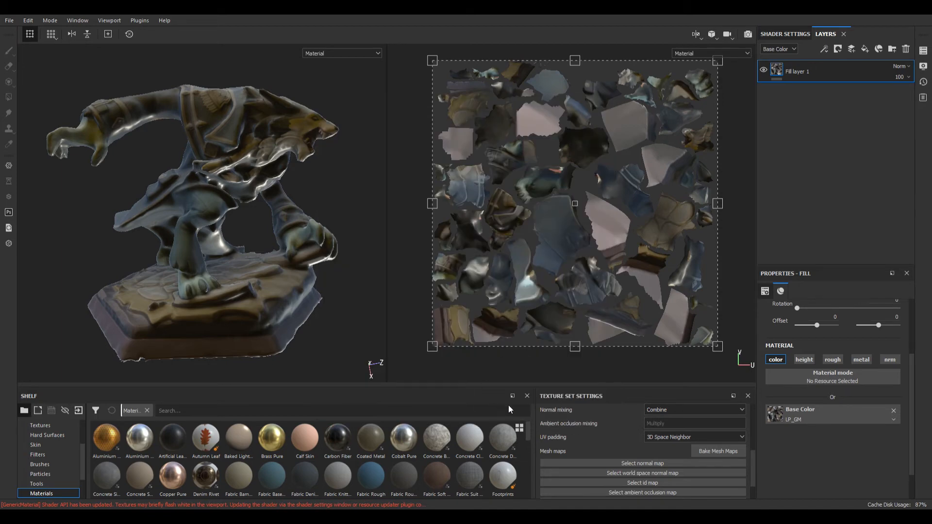
# Examine the figurine and its list of baked mesh maps in the texture set settings
pyautogui.press('b')
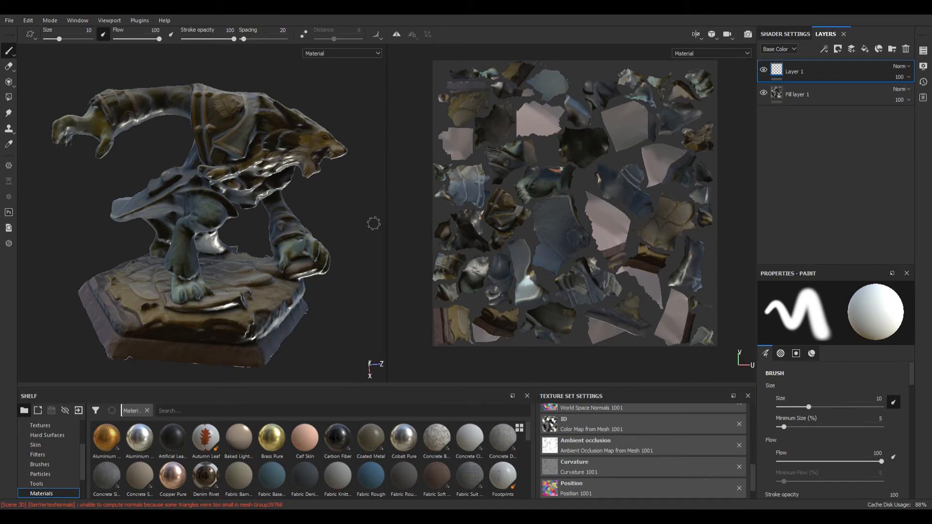
pyautogui.moveTo(375, 224)
pyautogui.keyDown('alt'); pyautogui.mouseDown()
pyautogui.moveTo(366, 333)
pyautogui.moveTo(375, 347)
pyautogui.mouseUp(); pyautogui.keyUp('alt')
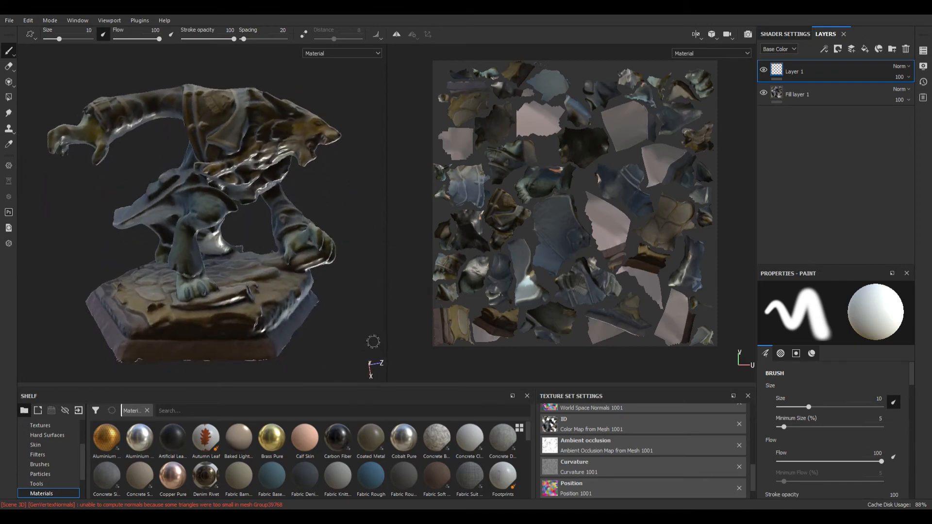
pyautogui.scroll(3, 654, 453)
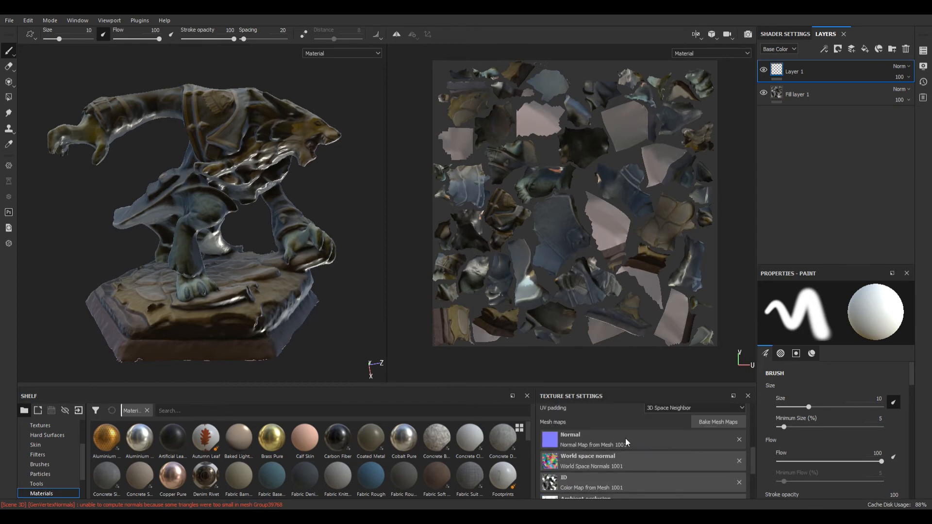
pyautogui.scroll(-3, 625, 438)
pyautogui.scroll(2, 626, 438)
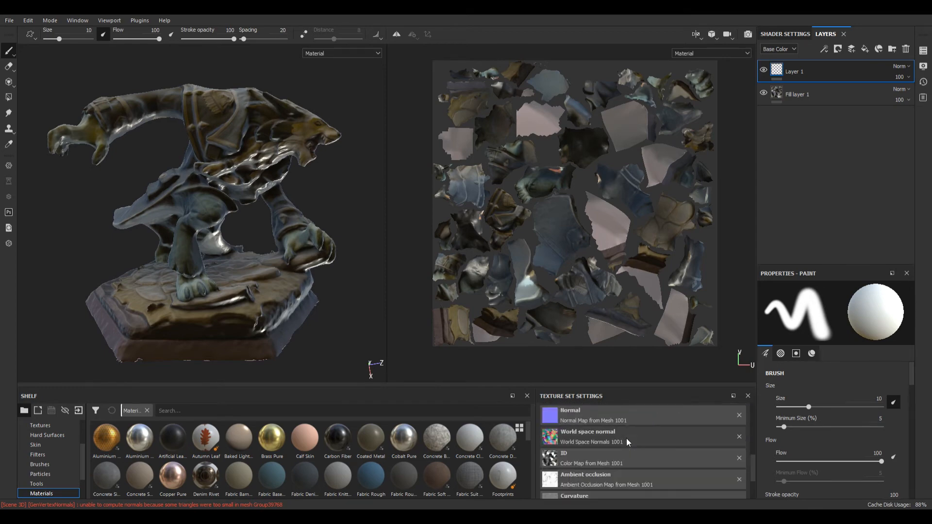
# Remove the baked normal map and undo it, and do the same with the ambient occlusion map to compare their effect
pyautogui.click(739, 417)
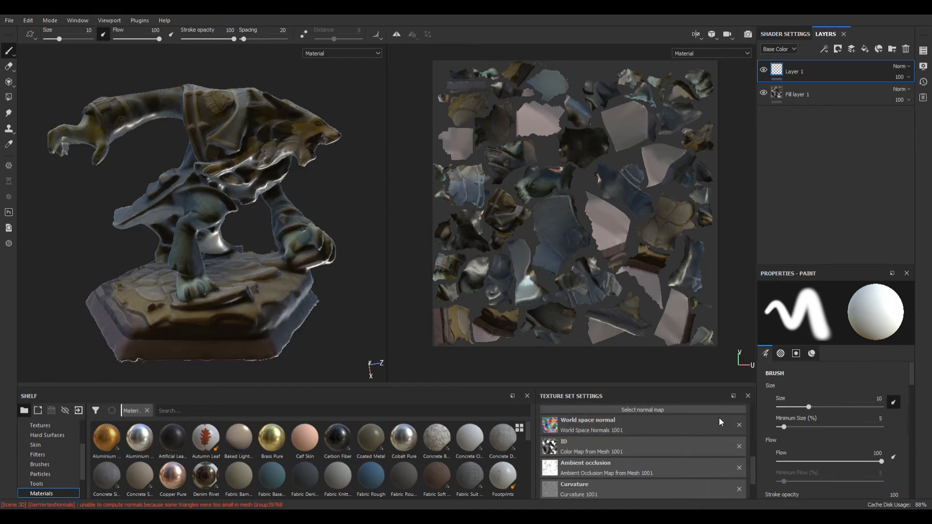
pyautogui.hotkey('ctrl', 'z')
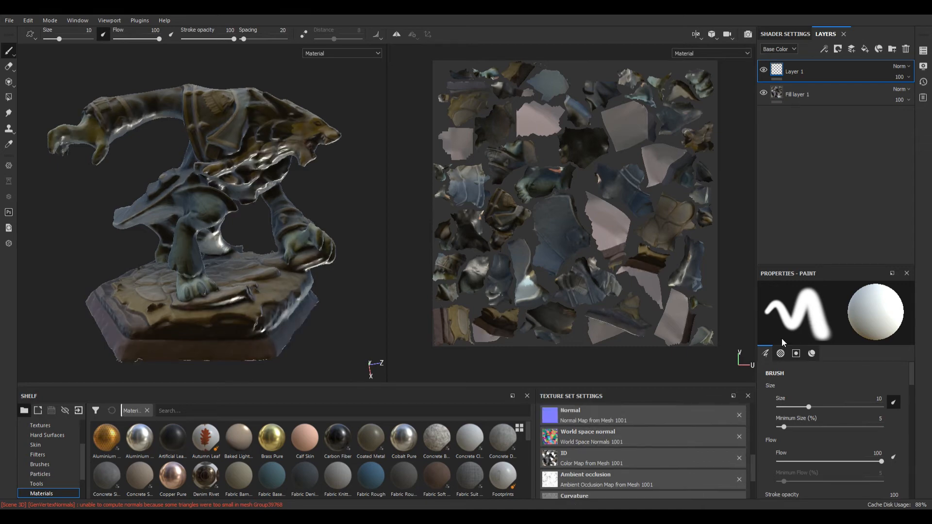
pyautogui.scroll(-2, 703, 414)
pyautogui.click(739, 451)
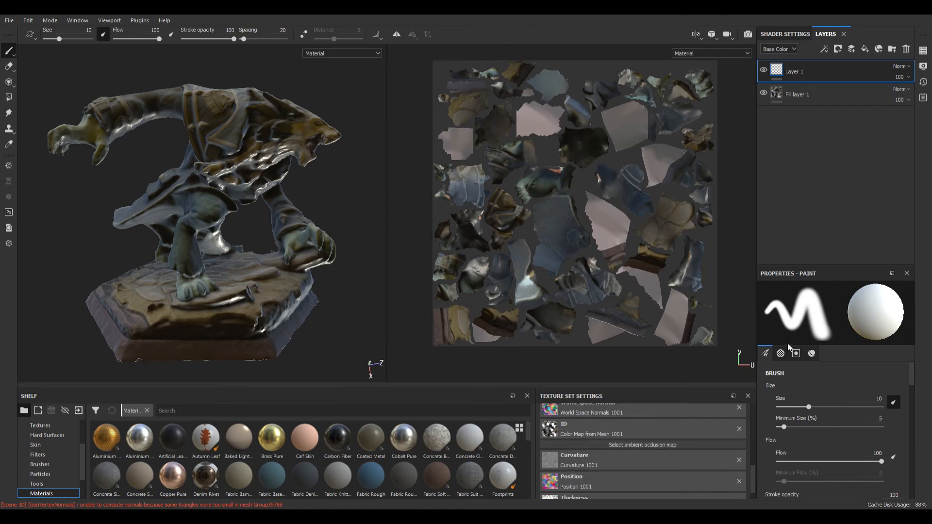
pyautogui.hotkey('ctrl', 'z')
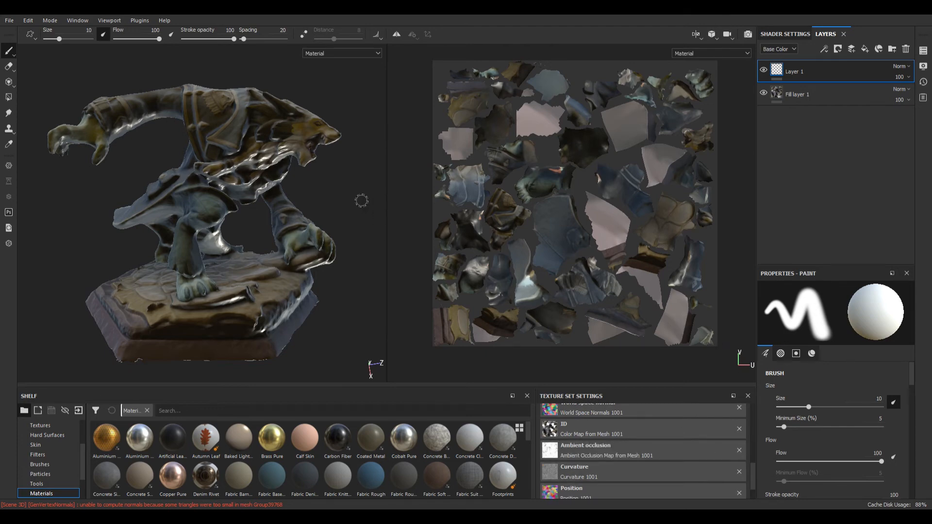
pyautogui.moveTo(362, 195)
pyautogui.keyDown('alt'); pyautogui.mouseDown()
pyautogui.moveTo(371, 197)
pyautogui.moveTo(360, 185)
pyautogui.mouseUp(); pyautogui.keyUp('alt')
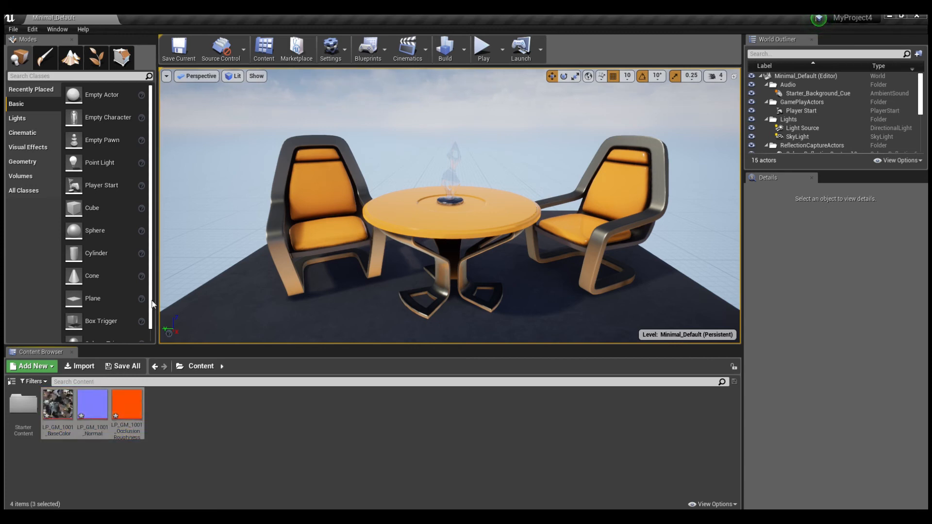
# Switch to Unreal Engine and create a material from each of the three imported LP_GM_1001 textures
pyautogui.click(127, 405)
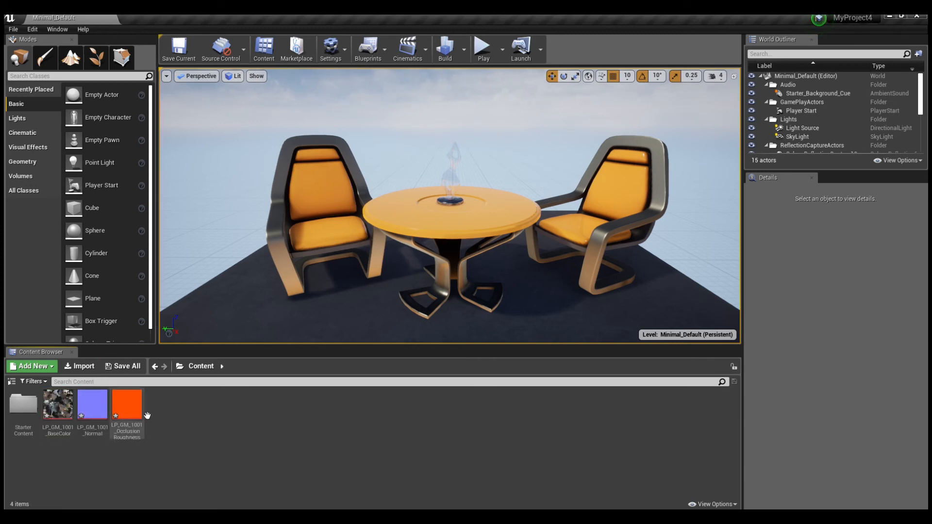
pyautogui.keyDown('shift'); pyautogui.click(68, 412); pyautogui.keyUp('shift')
pyautogui.rightClick(95, 414)
pyautogui.click(127, 147)
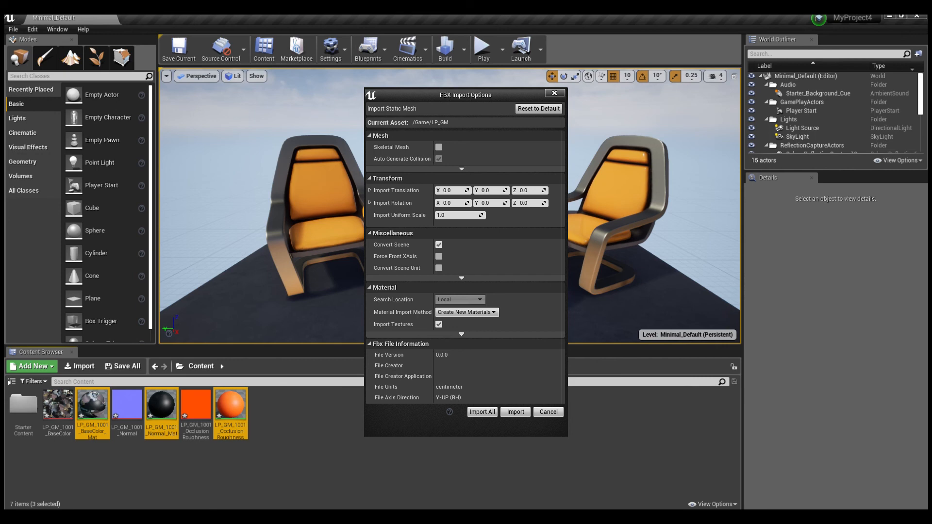
# Import LP_GM as a static mesh with new materials and textures, and examine it in the mesh editor from several angles
pyautogui.press('Return')
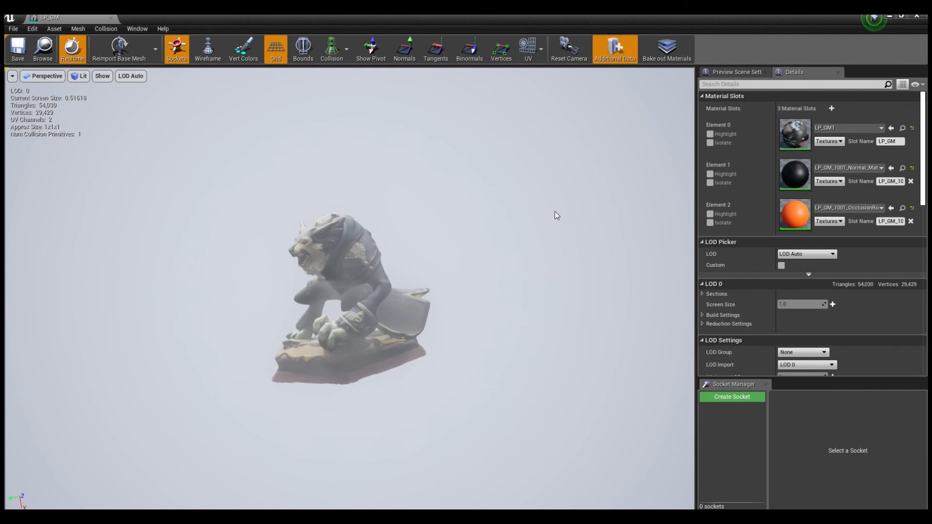
pyautogui.moveTo(502, 263)
pyautogui.mouseDown()
pyautogui.moveTo(502, 277)
pyautogui.moveTo(437, 340)
pyautogui.moveTo(427, 368)
pyautogui.moveTo(502, 277)
pyautogui.mouseUp()
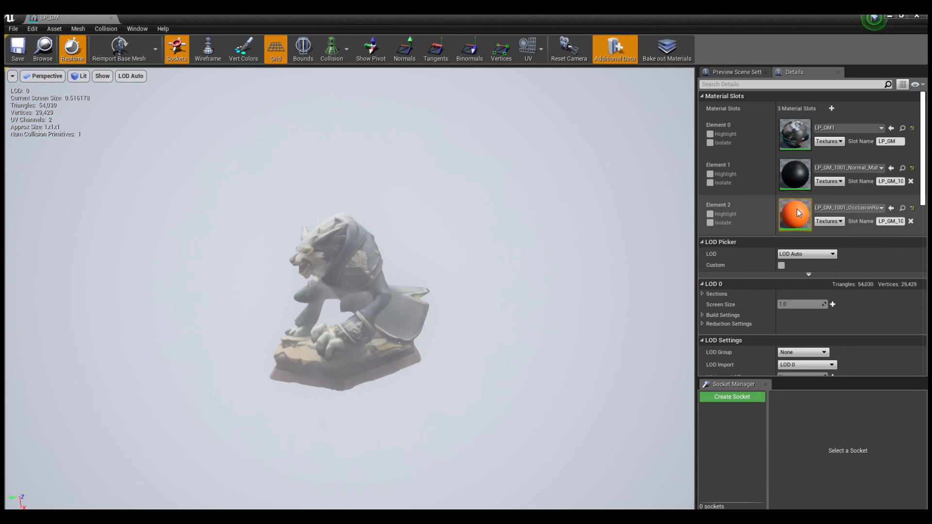
pyautogui.moveTo(486, 234)
pyautogui.mouseDown()
pyautogui.moveTo(478, 235)
pyautogui.moveTo(524, 235)
pyautogui.moveTo(481, 237)
pyautogui.mouseUp()
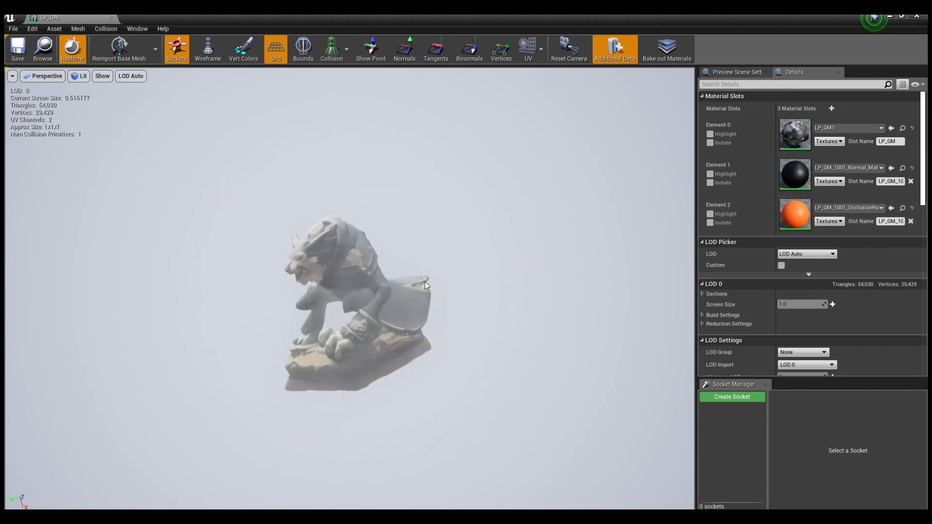
pyautogui.moveTo(424, 282); pyautogui.dragTo(508, 210)
pyautogui.moveTo(432, 206); pyautogui.dragTo(504, 208)
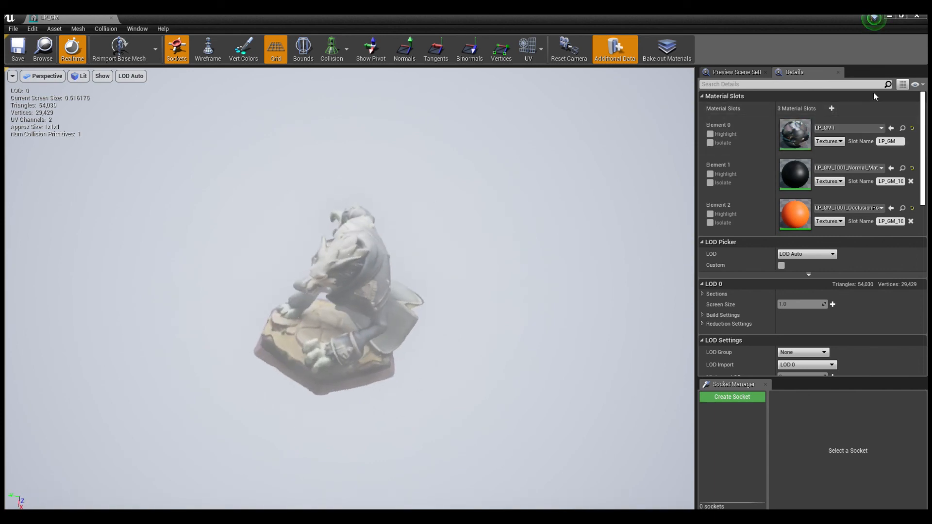
pyautogui.click(889, 16)
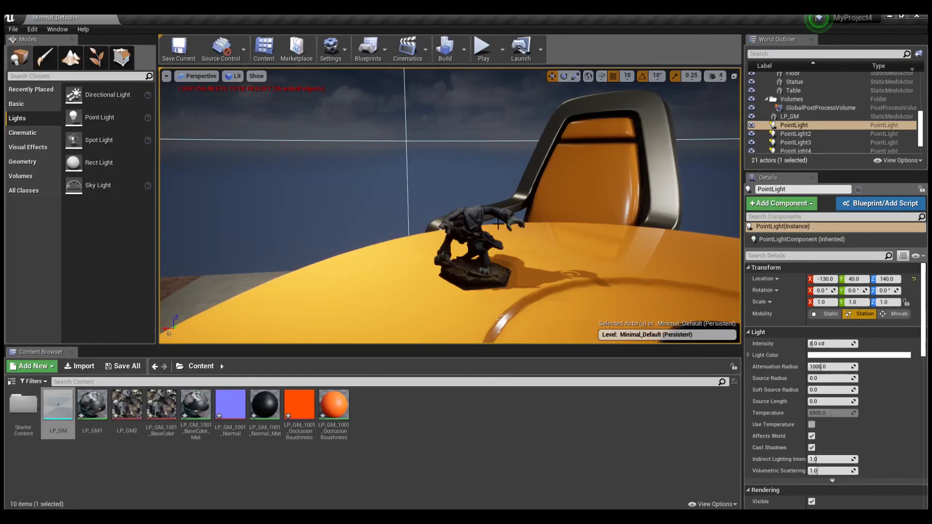